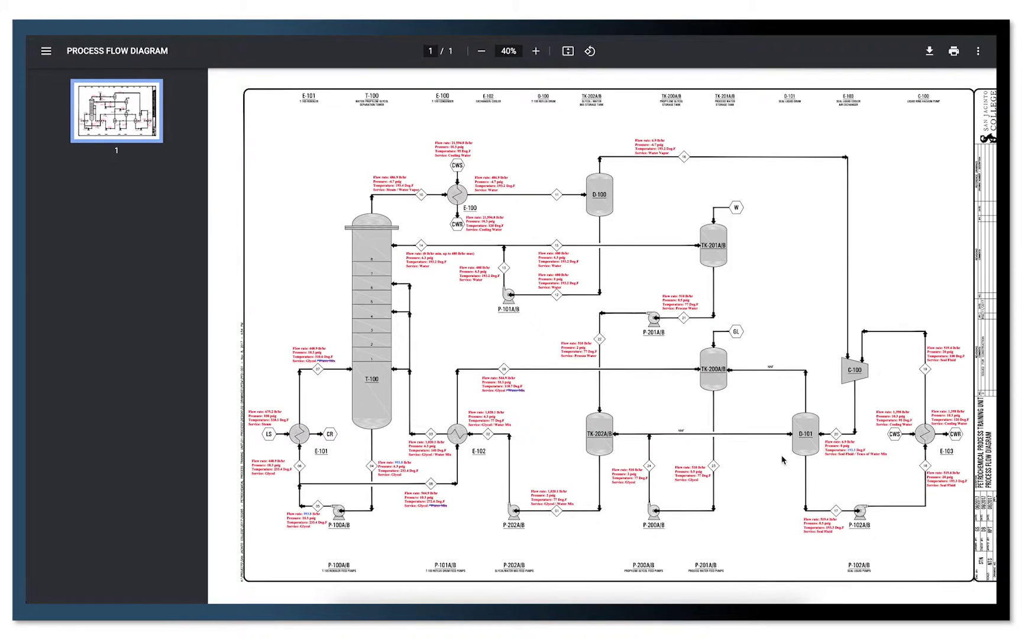
Step: Zoom into the process flow diagram PDF in the document viewer
{"action": "scroll", "coordinate": [783, 460], "scroll_direction": "up", "scroll_amount": 1, "text": "ctrl"}
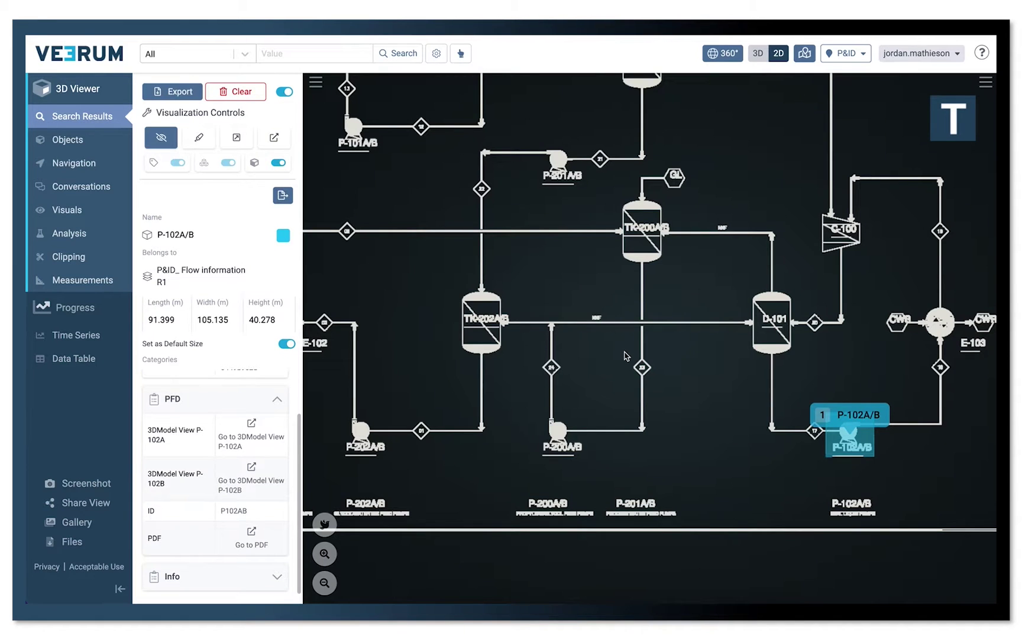
Step: Jump from pump P-102A's PFD section to the 3D model view of the Navvis VLX scan
{"action": "left_click", "coordinate": [246, 437]}
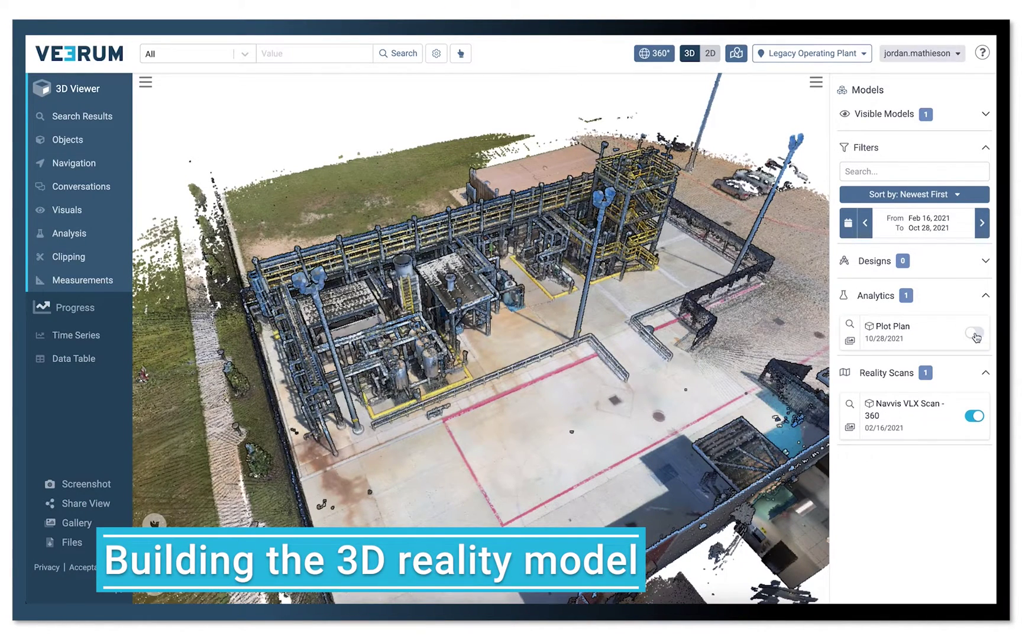
Step: Toggle the Navvis VLX Scan off and back on over the plot plan, then switch to the 360° photo view
{"action": "left_click", "coordinate": [974, 416]}
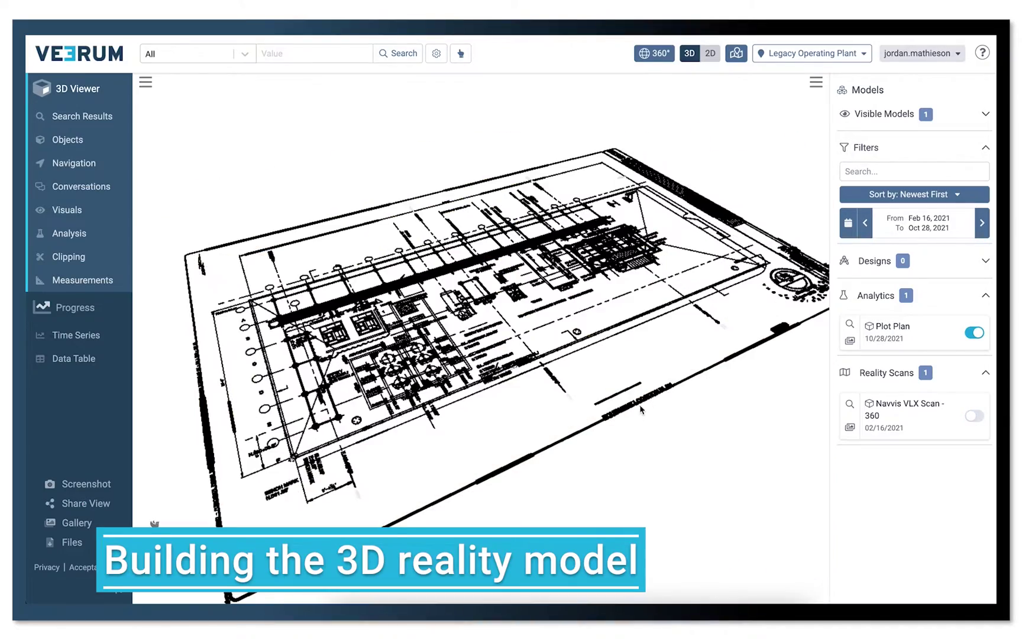
{"action": "left_click", "coordinate": [974, 416]}
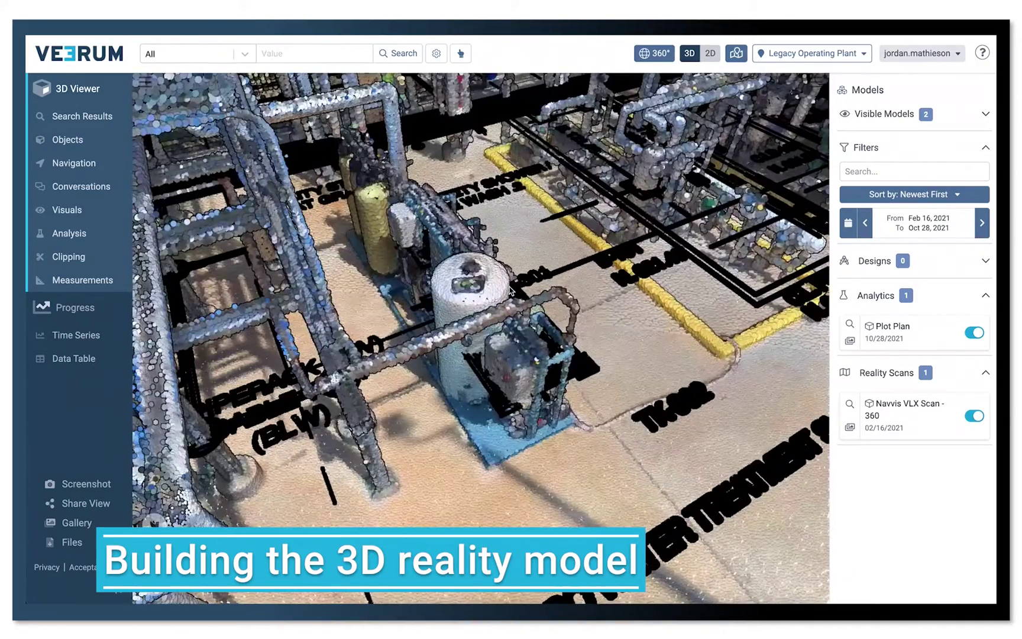
{"action": "left_click", "coordinate": [656, 57]}
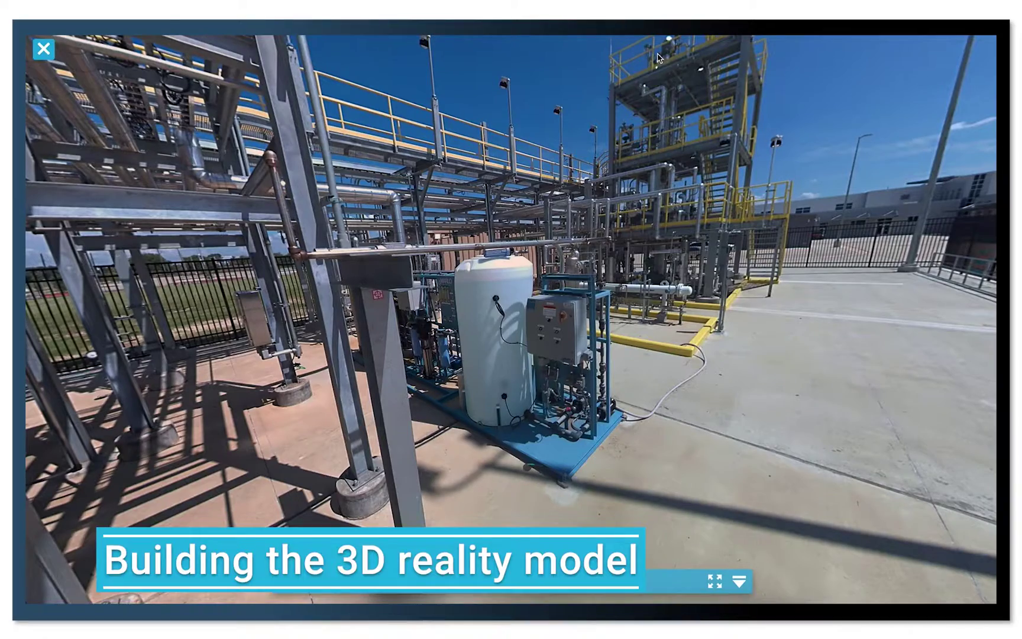
Step: Look around the 360° panorama and page through the search results back to the first page
{"action": "left_click_drag", "start_coordinate": [739, 229], "coordinate": [317, 255]}
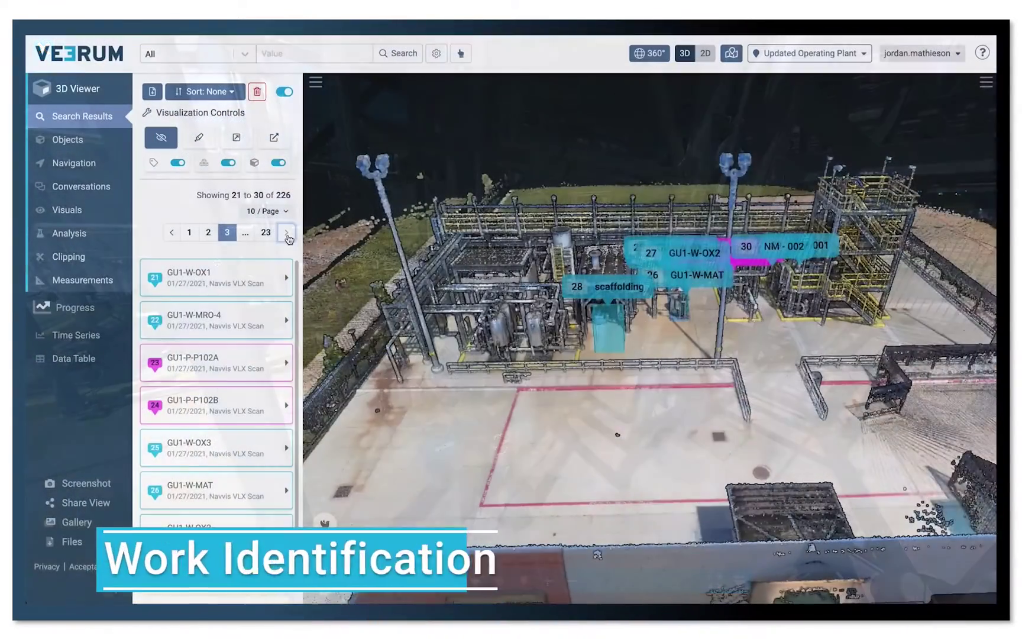
{"action": "left_click", "coordinate": [287, 234]}
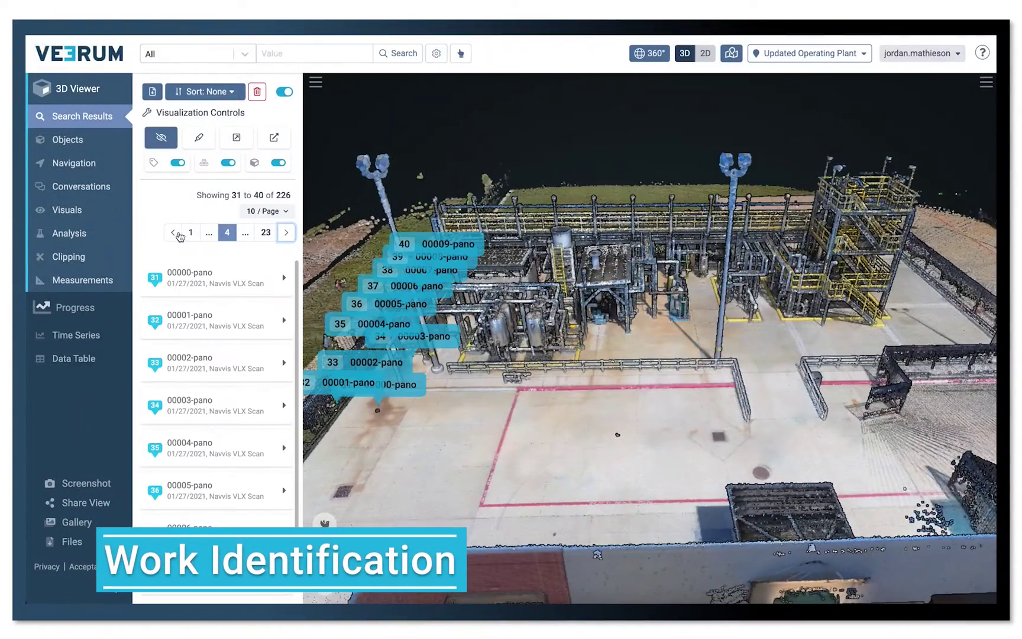
{"action": "left_click", "coordinate": [178, 234]}
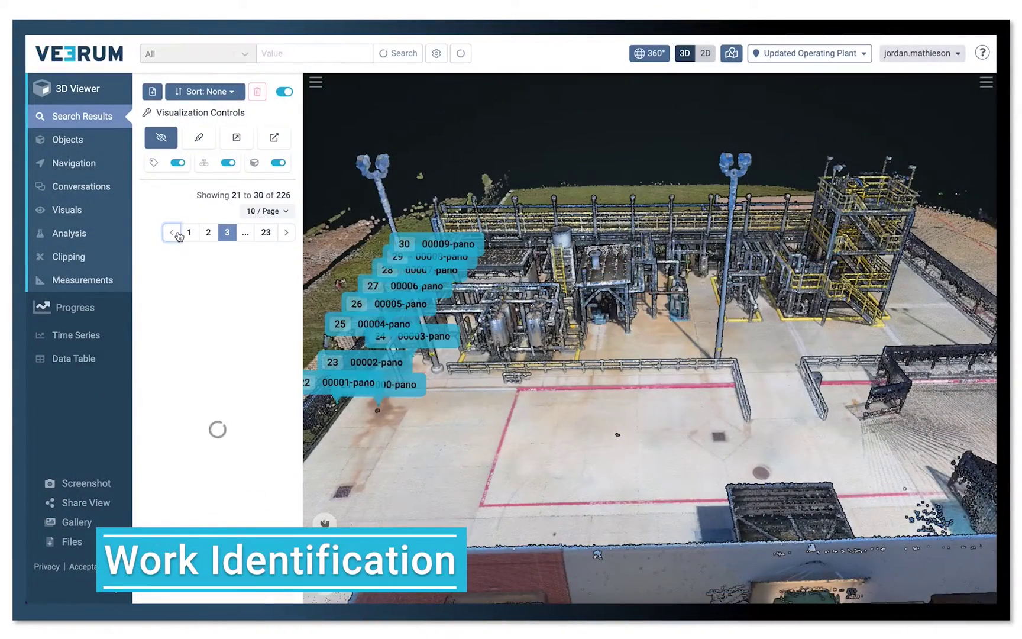
{"action": "left_click", "coordinate": [175, 235]}
{"action": "left_click", "coordinate": [173, 233]}
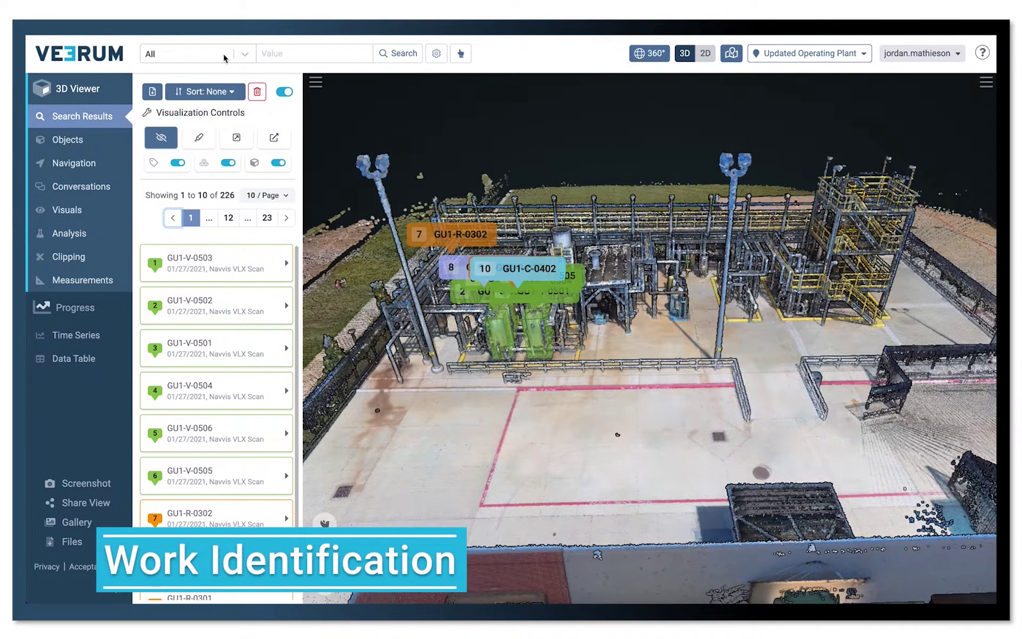
Step: Search by the 'WO #' category and fly to work order WO 1629
{"action": "left_click", "coordinate": [224, 56]}
{"action": "type", "text": "wo"}
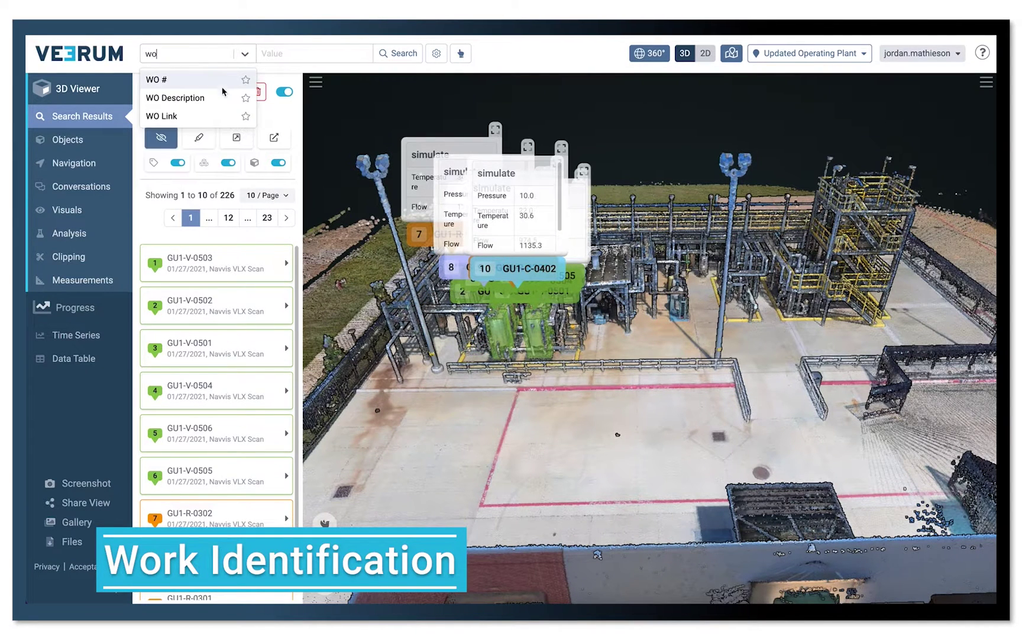
{"action": "left_click", "coordinate": [215, 81]}
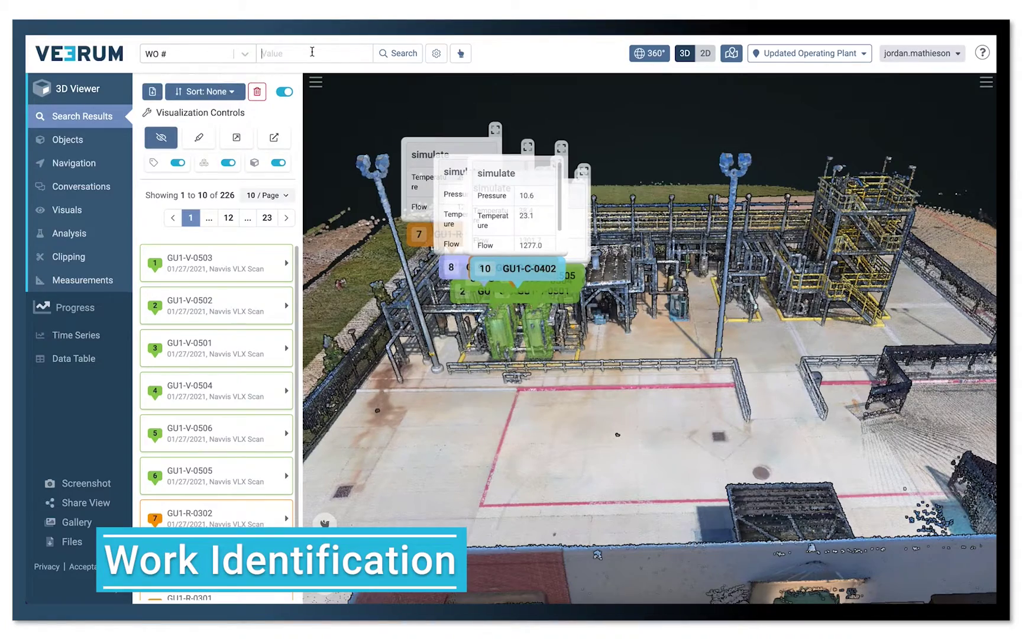
{"action": "left_click", "coordinate": [402, 53]}
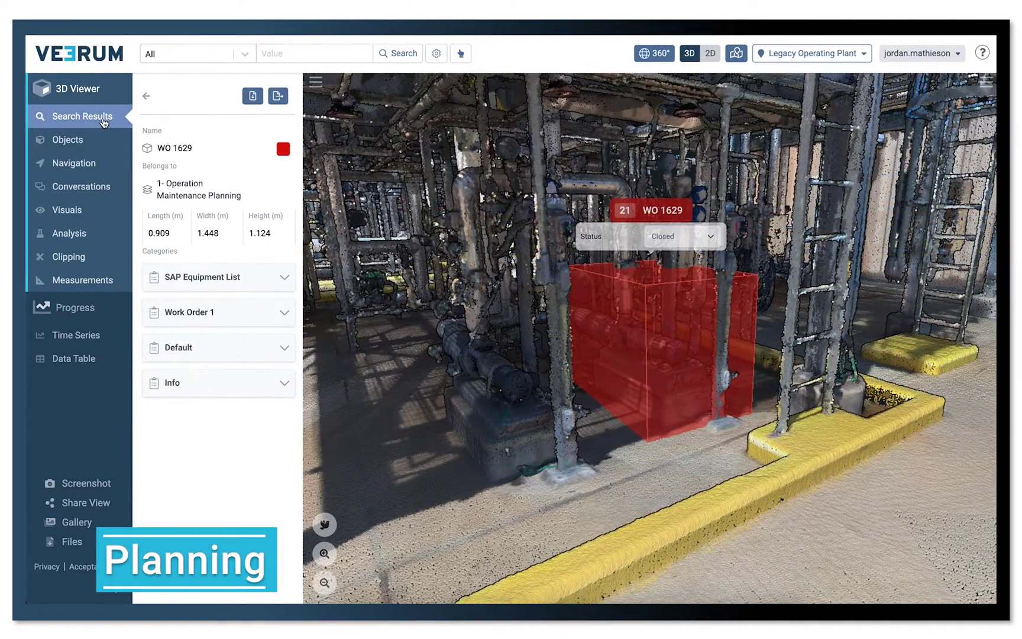
Step: Expand WO 1629's SAP Equipment List and Work Order 1 sections and open its linked planner sheet
{"action": "left_click", "coordinate": [285, 277]}
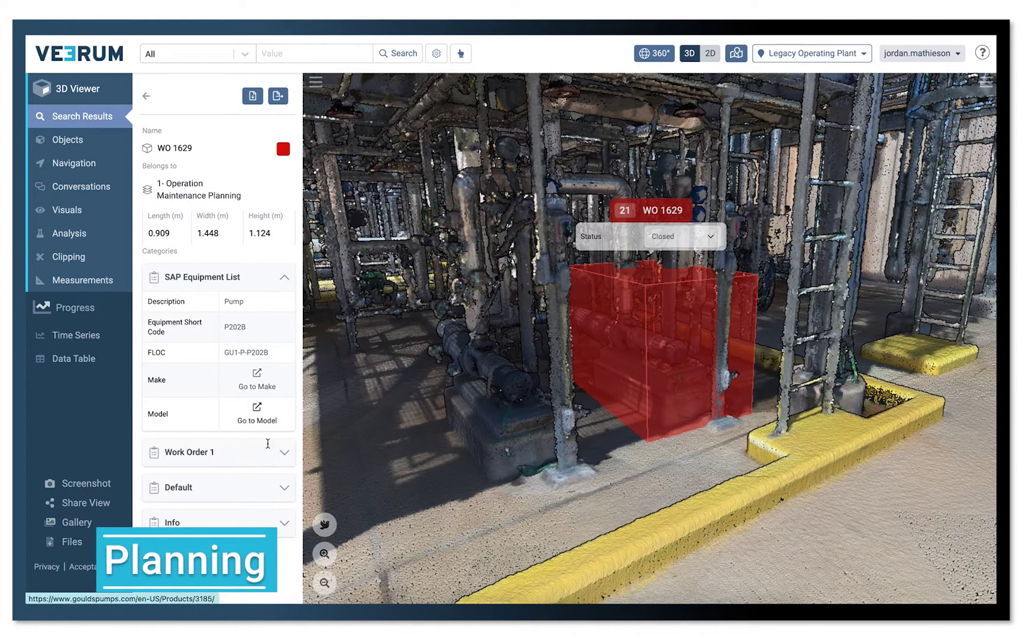
{"action": "left_click", "coordinate": [284, 453]}
{"action": "scroll", "coordinate": [242, 522], "scroll_direction": "down", "scroll_amount": 6}
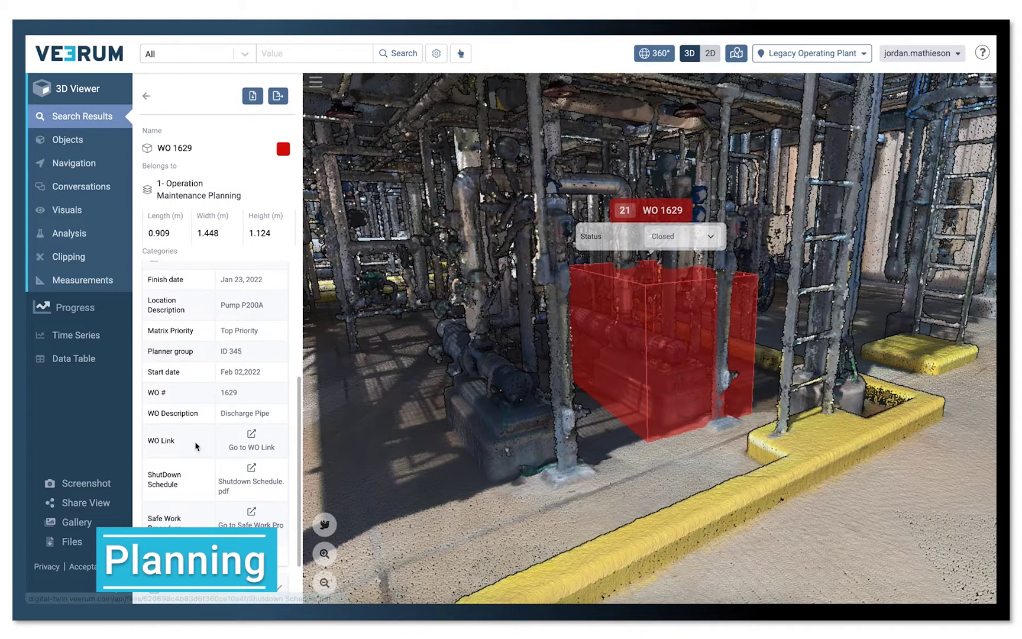
{"action": "left_click", "coordinate": [261, 448]}
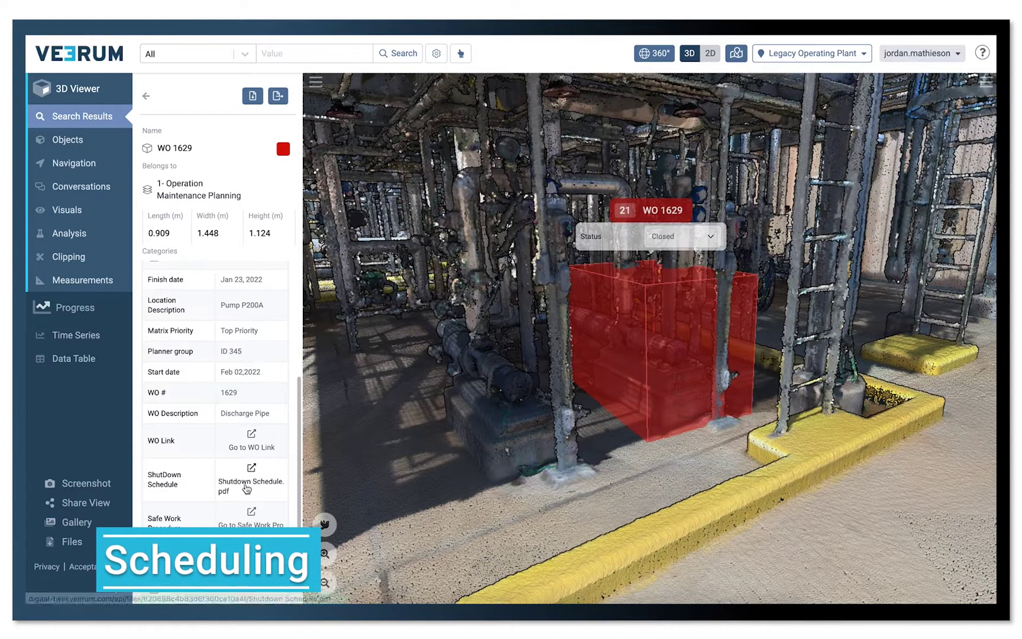
Step: Open the Shutdown Schedule PDF and set WO 1629's status to Planning
{"action": "left_click", "coordinate": [246, 488]}
{"action": "scroll", "coordinate": [227, 467], "scroll_direction": "down", "scroll_amount": 2}
{"action": "left_click", "coordinate": [661, 238]}
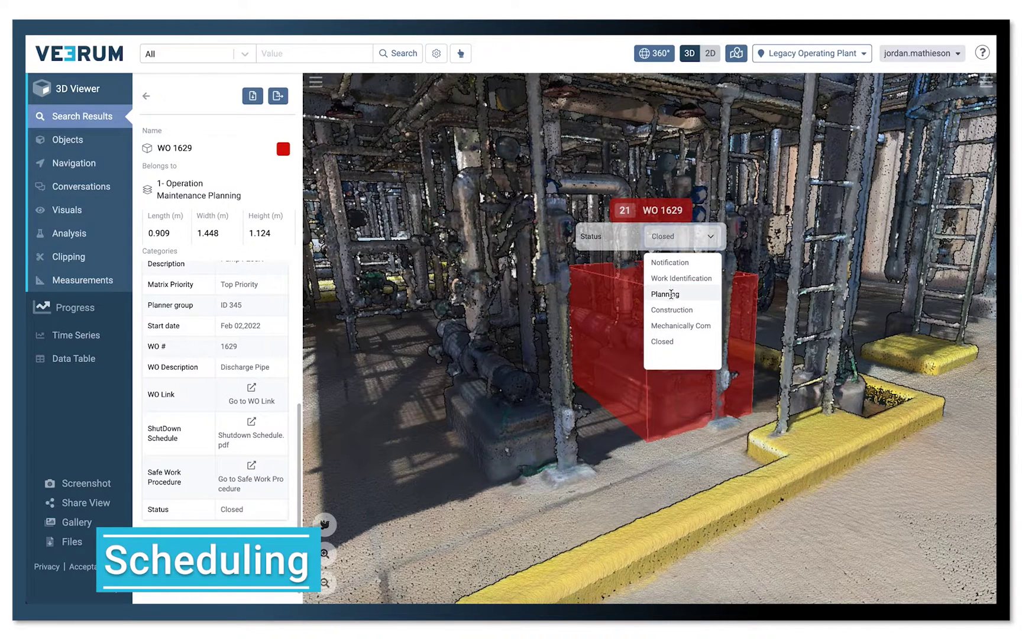
{"action": "left_click", "coordinate": [670, 294]}
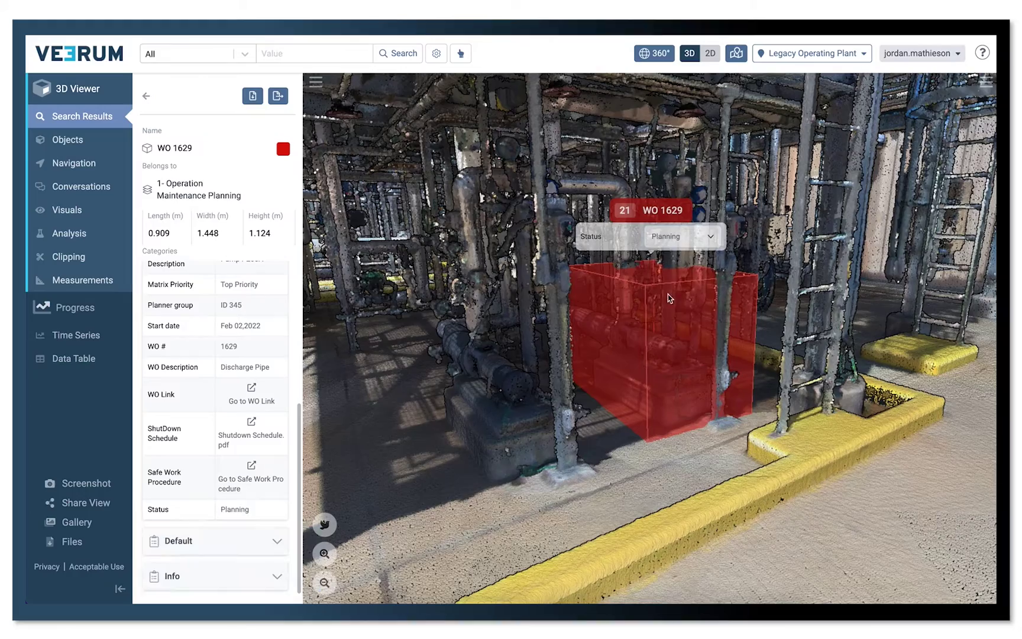
Step: Stretch the second distance measurement to the fence at 6.264 m and lower the new object box
{"action": "scroll", "coordinate": [624, 337], "scroll_direction": "down", "scroll_amount": 5}
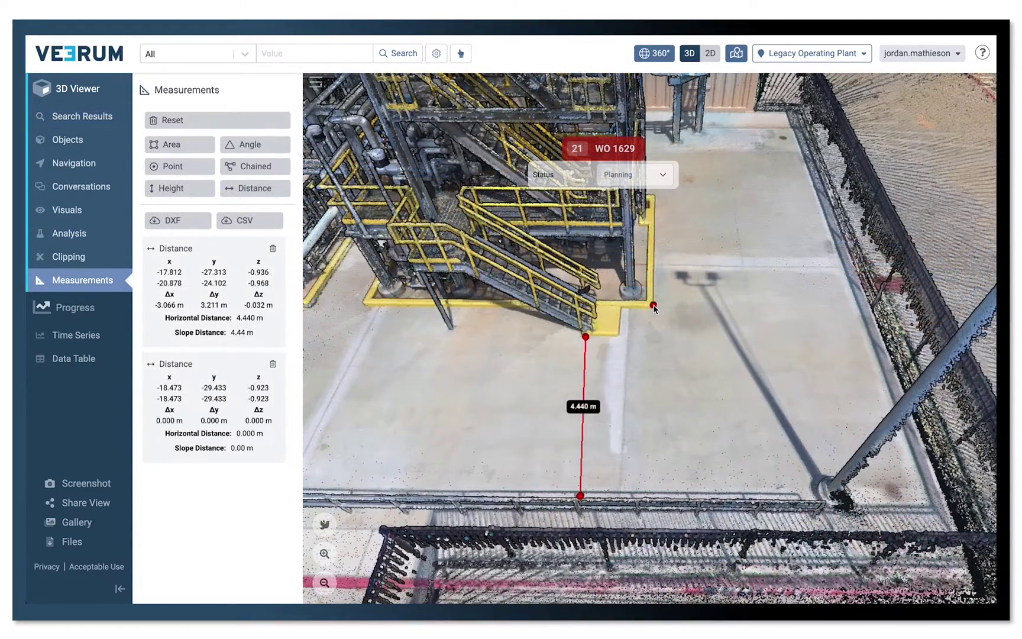
{"action": "left_click_drag", "start_coordinate": [836, 309], "coordinate": [868, 309]}
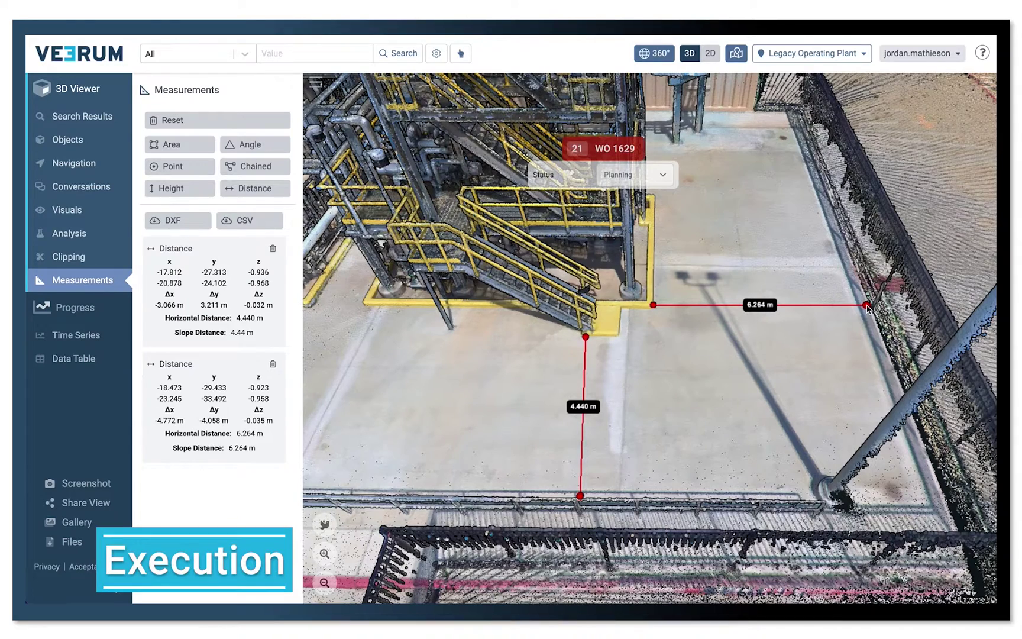
{"action": "left_click_drag", "start_coordinate": [754, 204], "coordinate": [754, 233]}
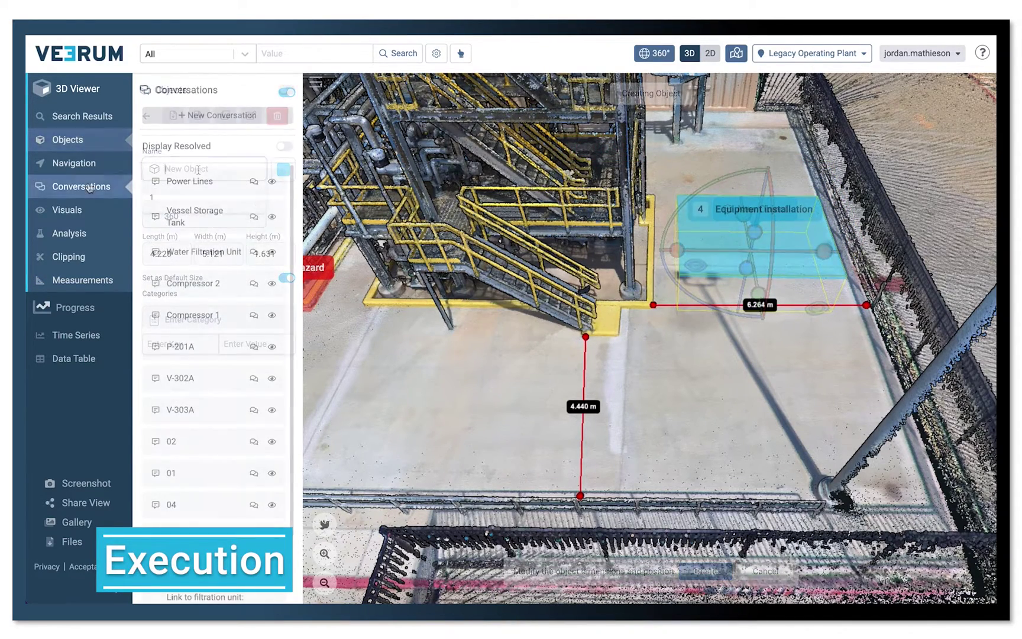
Step: Create a conversation titled 'On-site team to install equipment' pinned beside the equipment installation area
{"action": "left_click", "coordinate": [215, 120]}
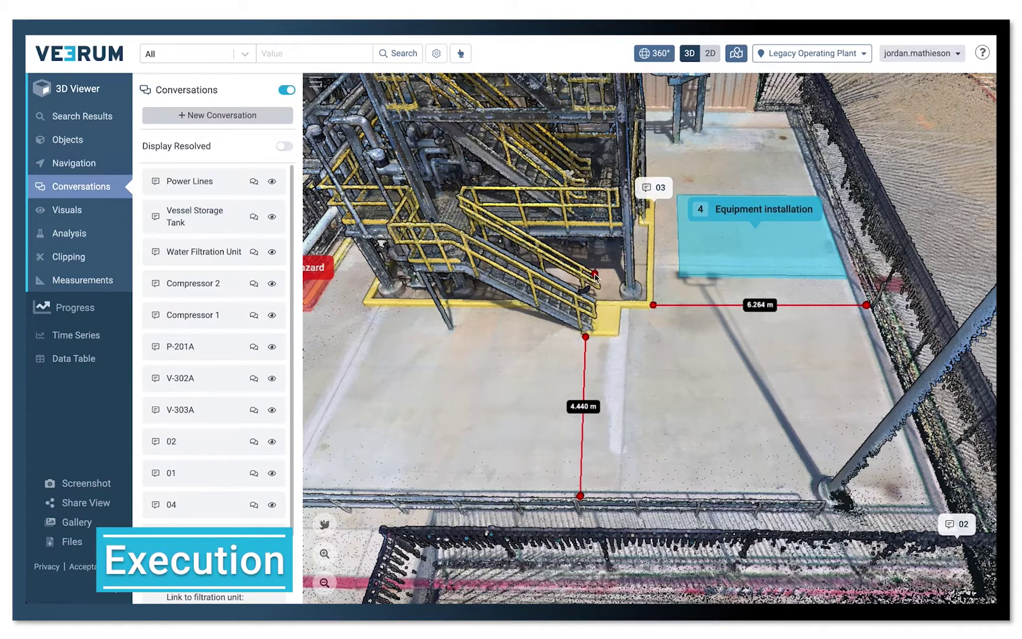
{"action": "left_click", "coordinate": [698, 291]}
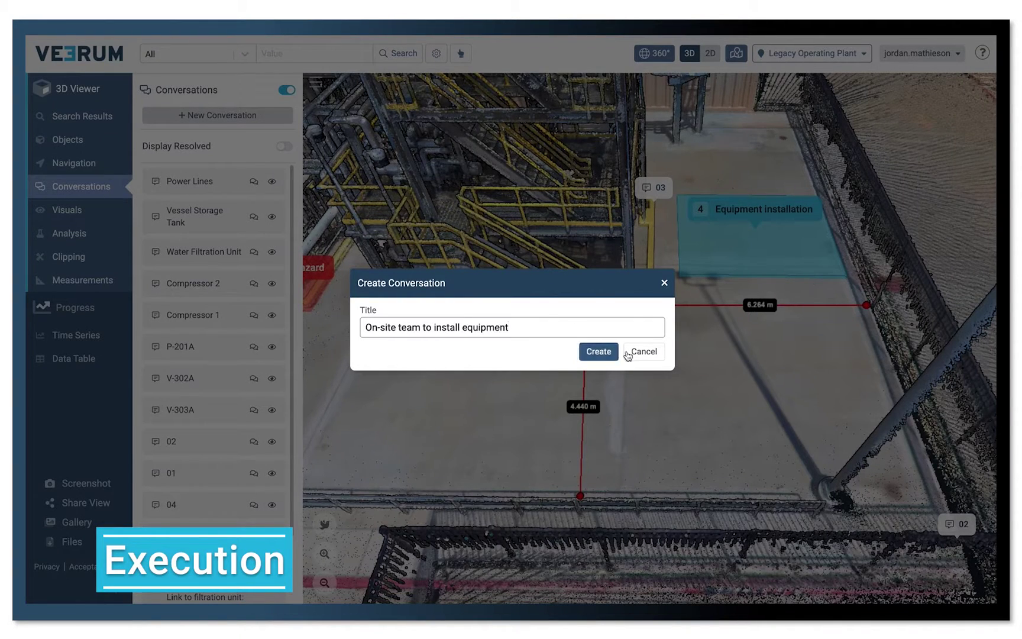
{"action": "left_click", "coordinate": [600, 352]}
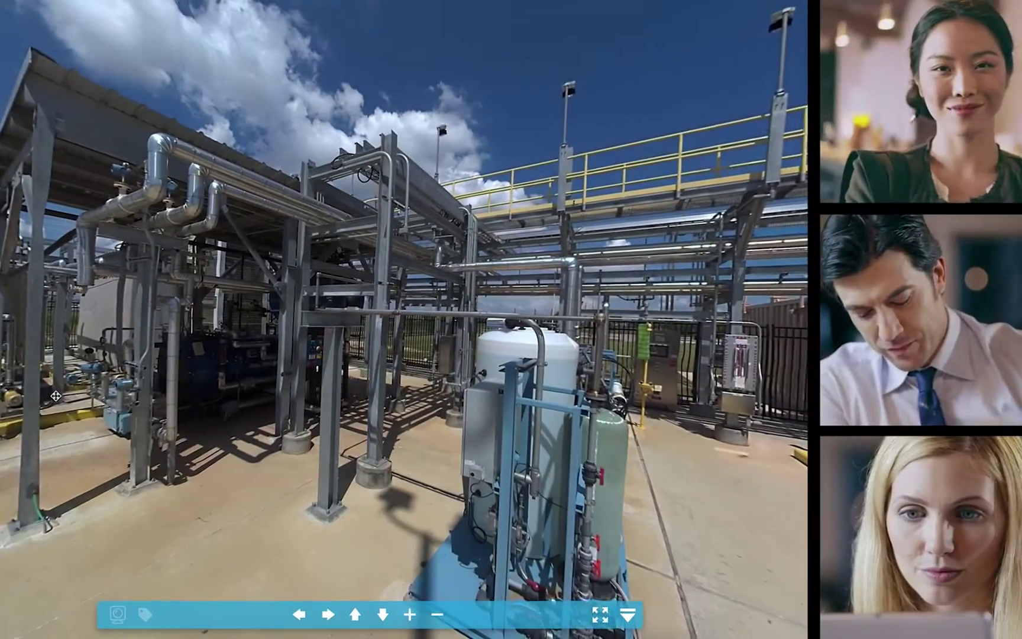
Step: Name the box object 'Scaffolding' and set its Length and Width to 2.5 m
{"action": "left_click_drag", "start_coordinate": [55, 395], "coordinate": [304, 402]}
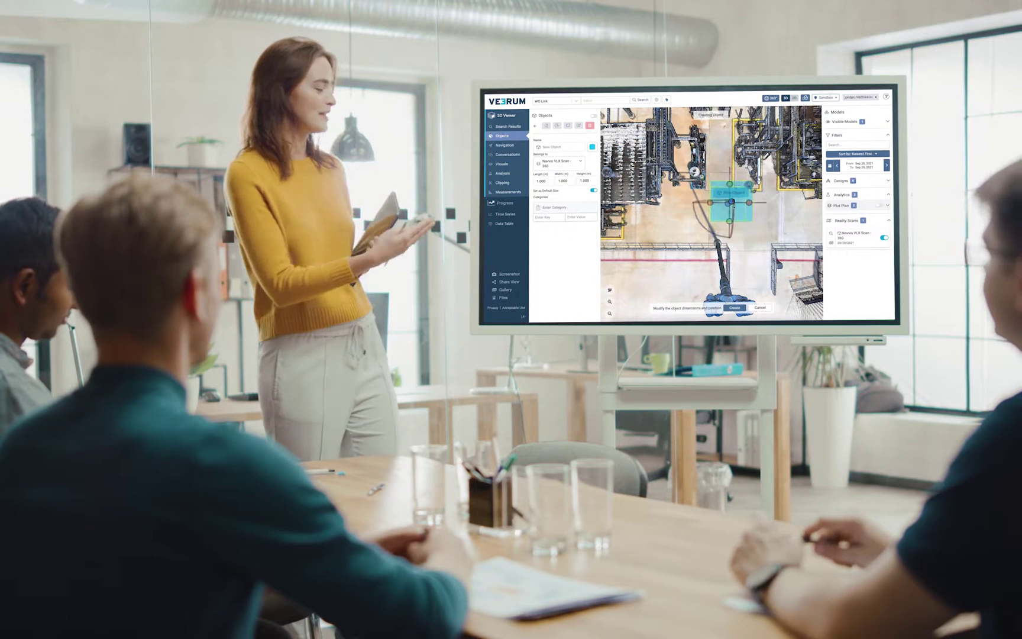
{"action": "type", "text": "Sc"}
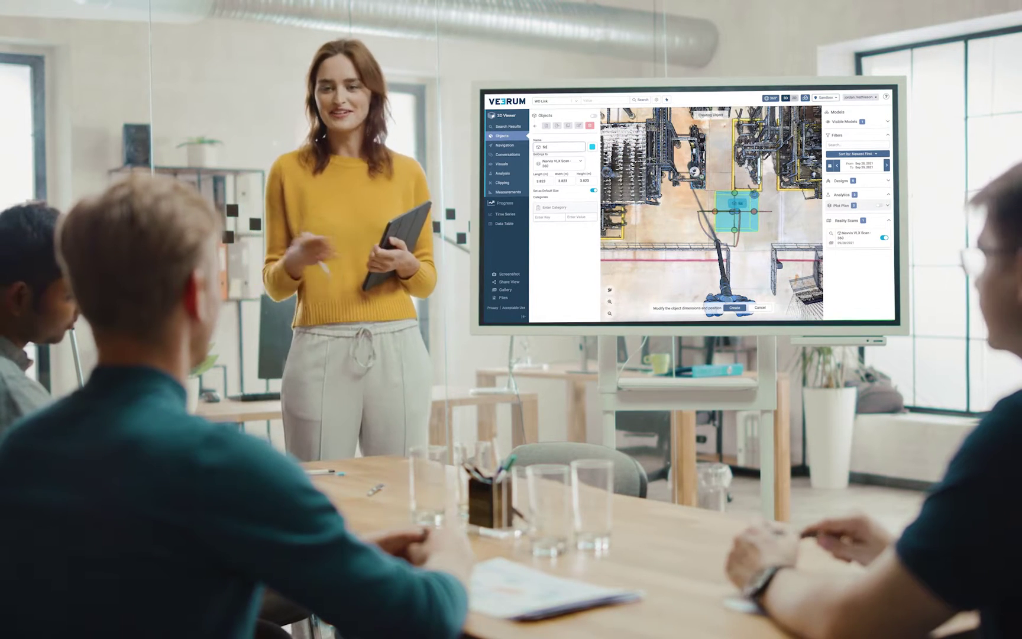
{"action": "type", "text": "affolding"}
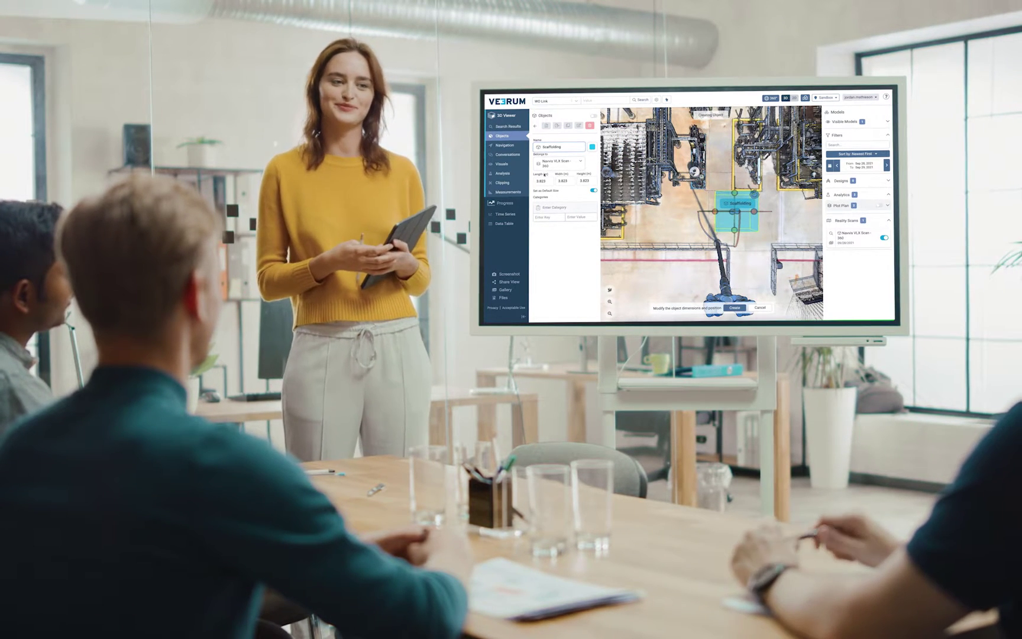
{"action": "type", "text": "2.5"}
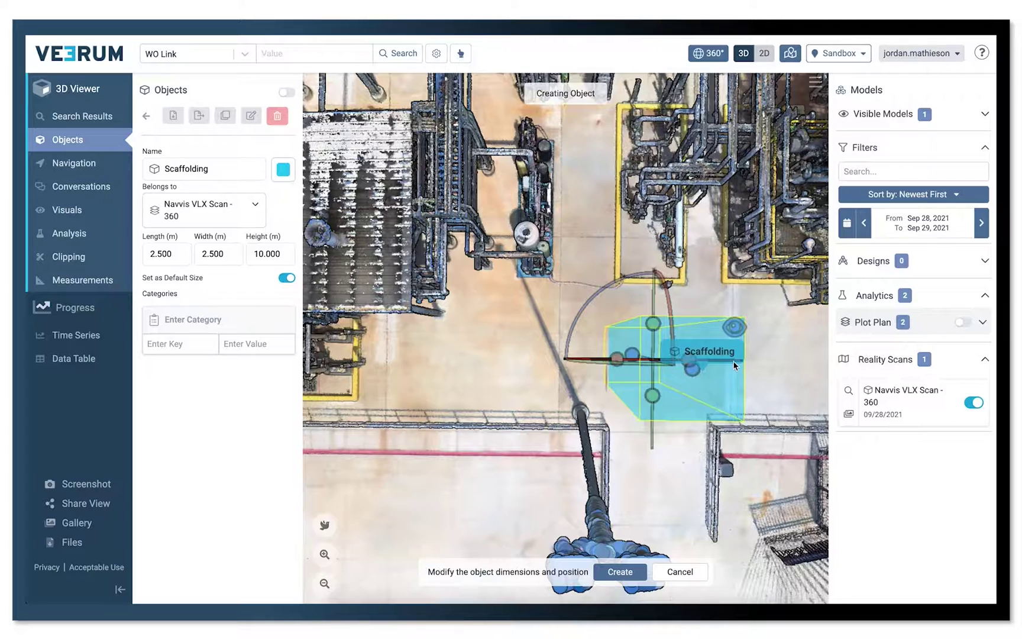
Step: Drag the Scaffolding box along the floor into place among the pipework and orbit to check it
{"action": "left_click_drag", "start_coordinate": [758, 361], "coordinate": [666, 367]}
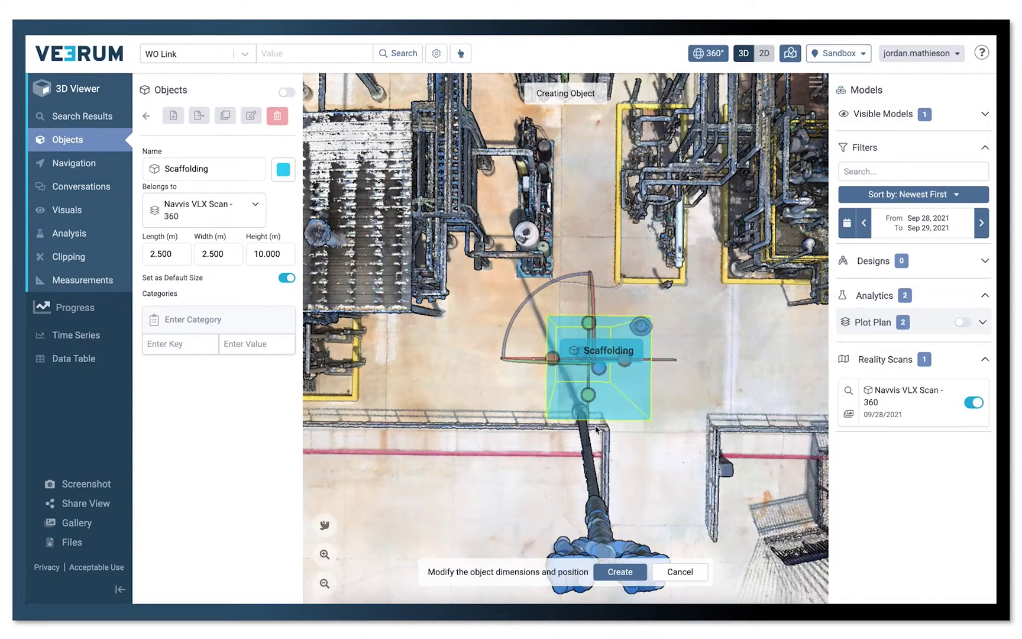
{"action": "left_click_drag", "start_coordinate": [588, 422], "coordinate": [586, 226]}
{"action": "left_click_drag", "start_coordinate": [583, 304], "coordinate": [695, 260]}
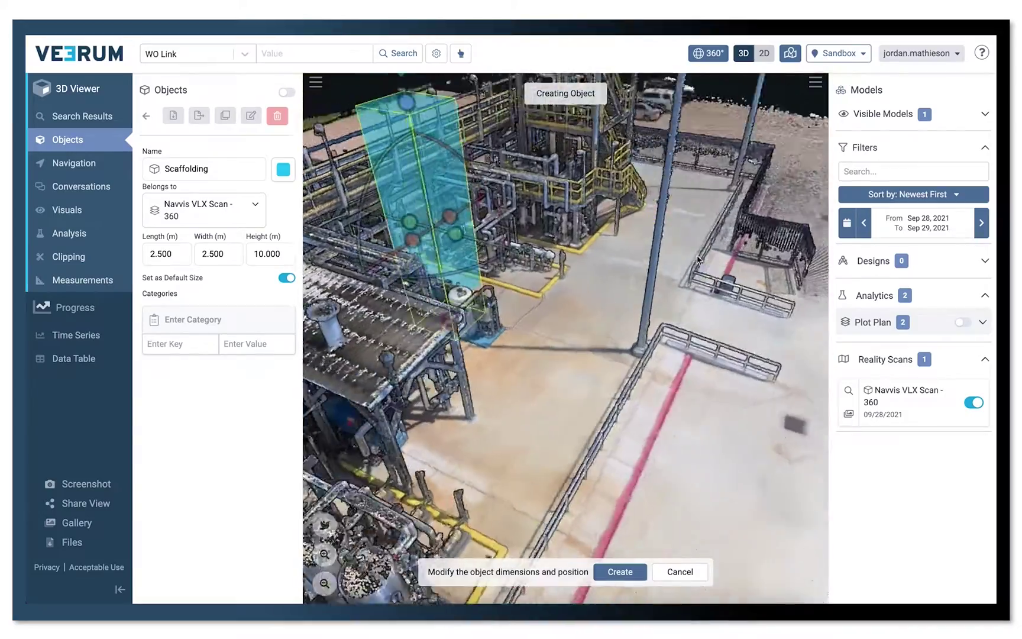
{"action": "scroll", "coordinate": [620, 308], "scroll_direction": "up", "scroll_amount": 5}
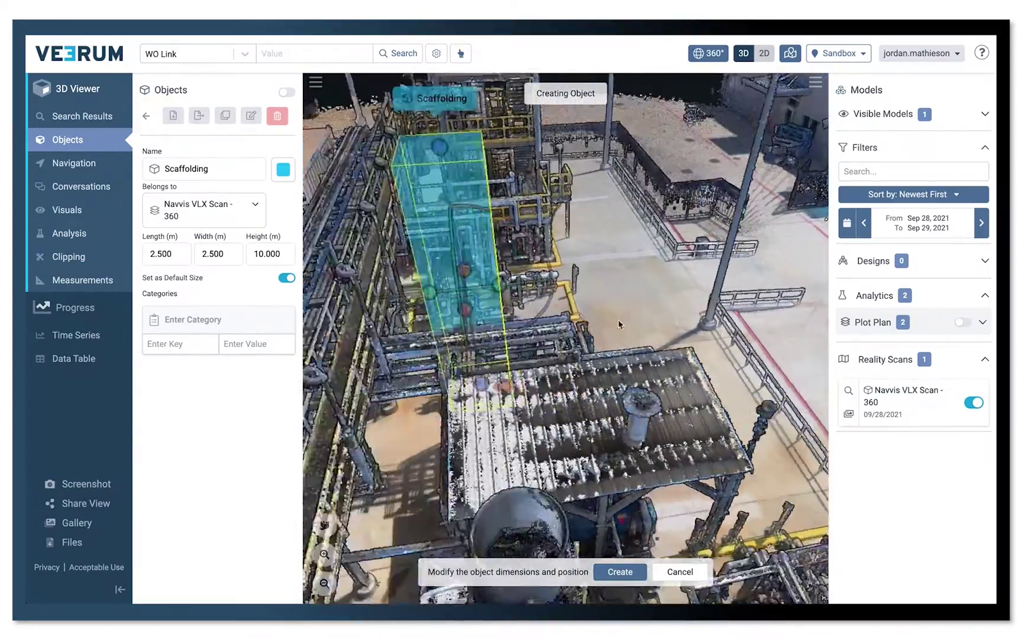
{"action": "left_click_drag", "start_coordinate": [619, 324], "coordinate": [615, 355]}
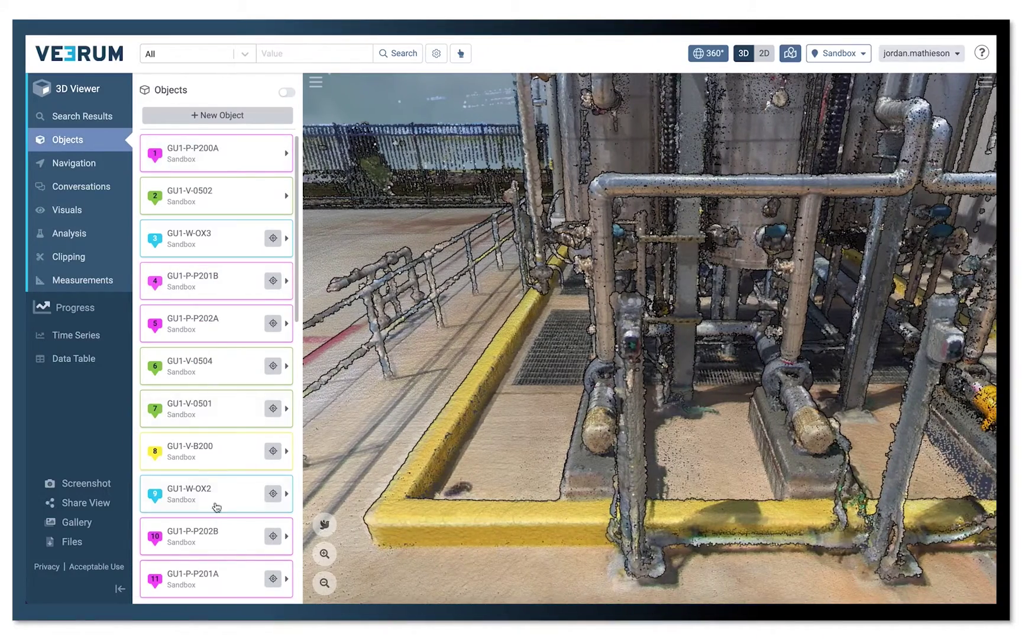
Step: Place the GU1-P-P201A box over its pump and turn on all object labels
{"action": "left_click", "coordinate": [273, 579]}
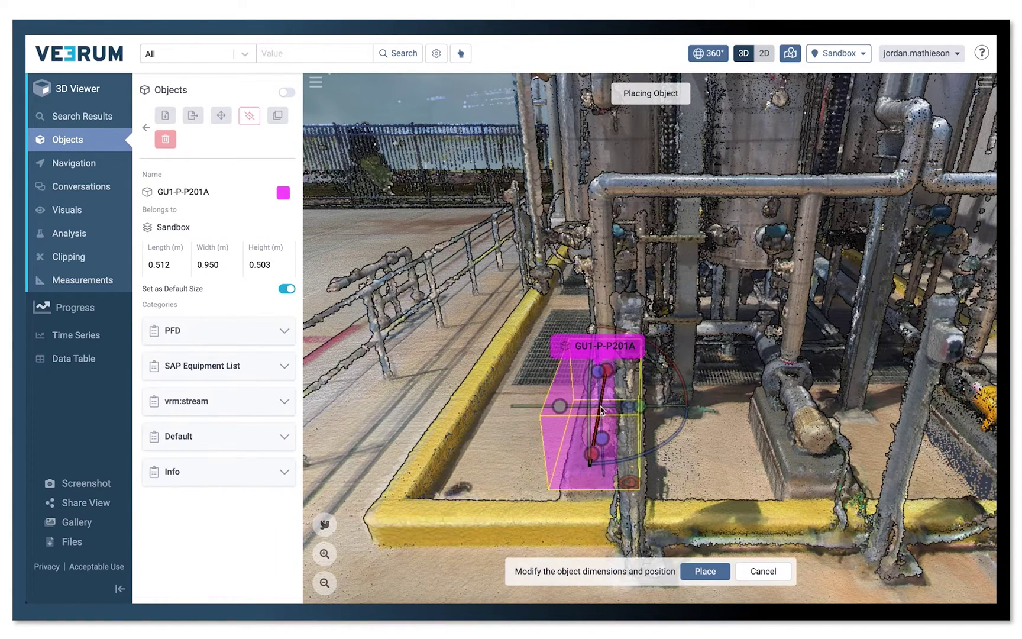
{"action": "left_click_drag", "start_coordinate": [517, 474], "coordinate": [497, 442]}
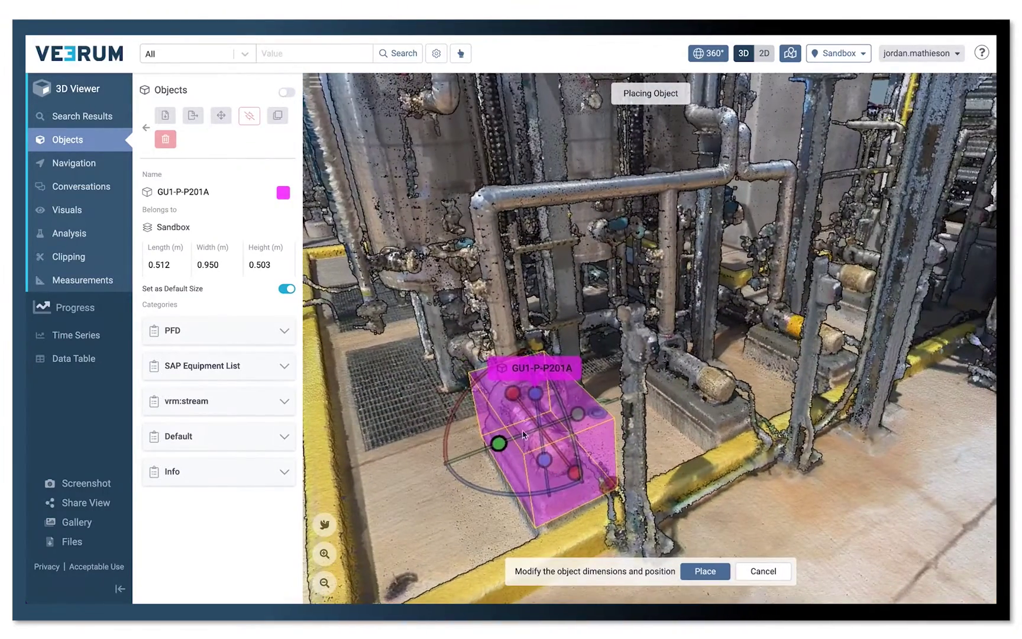
{"action": "left_click", "coordinate": [287, 92]}
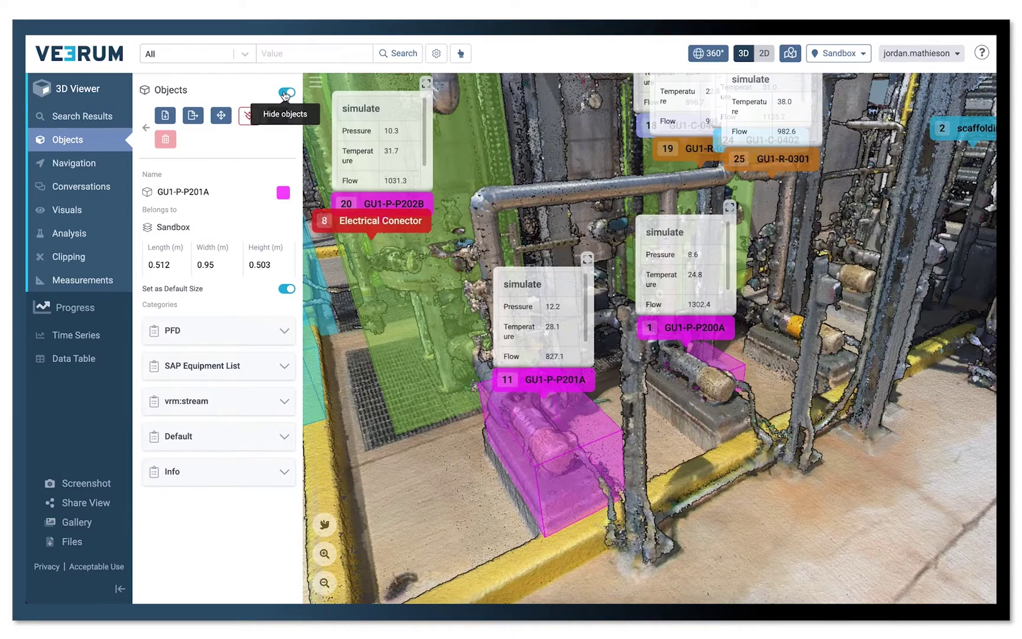